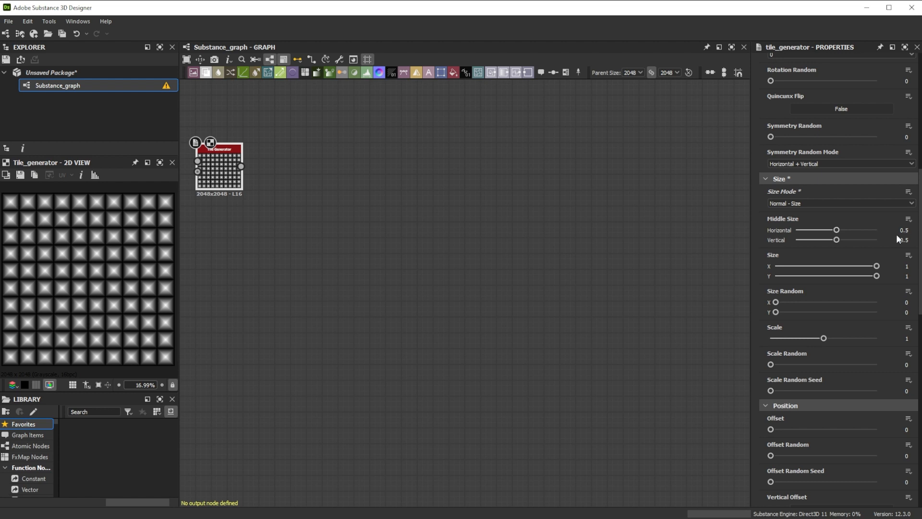
- Set the Tile Generator's X Size to 0.5, its Scale to 7 and its Scale Random to 0.35
{"action": "left_click", "coordinate": [906, 266]}
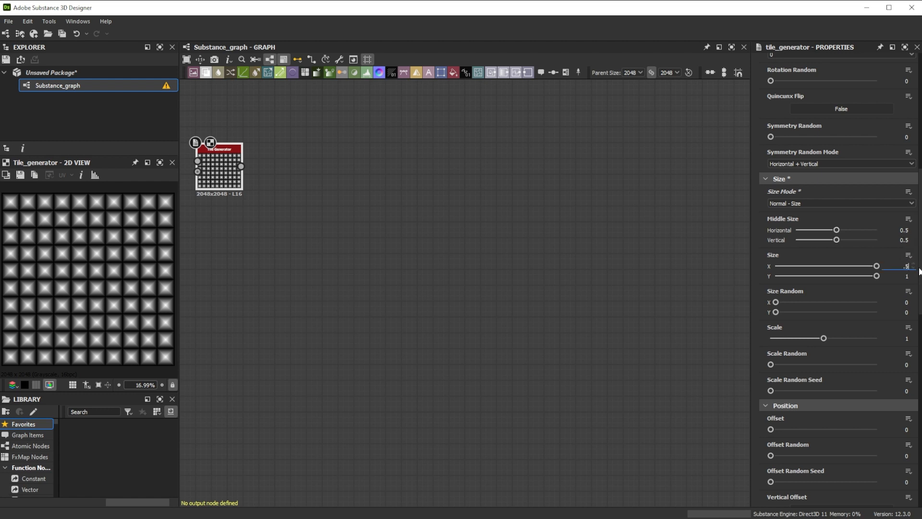
{"action": "type", "text": ".5"}
{"action": "key", "text": "Return"}
{"action": "left_click", "coordinate": [906, 338]}
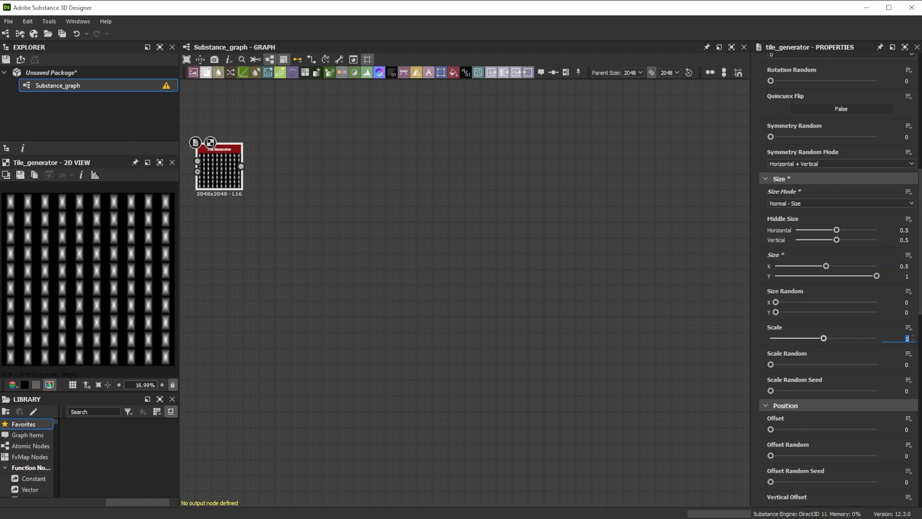
{"action": "type", "text": "7"}
{"action": "key", "text": "Return"}
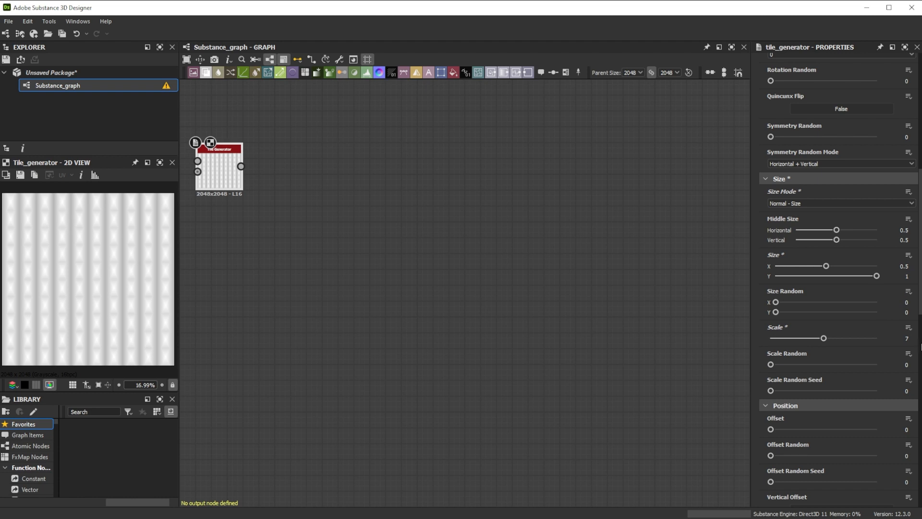
{"action": "left_click", "coordinate": [896, 364]}
{"action": "key", "text": "Return"}
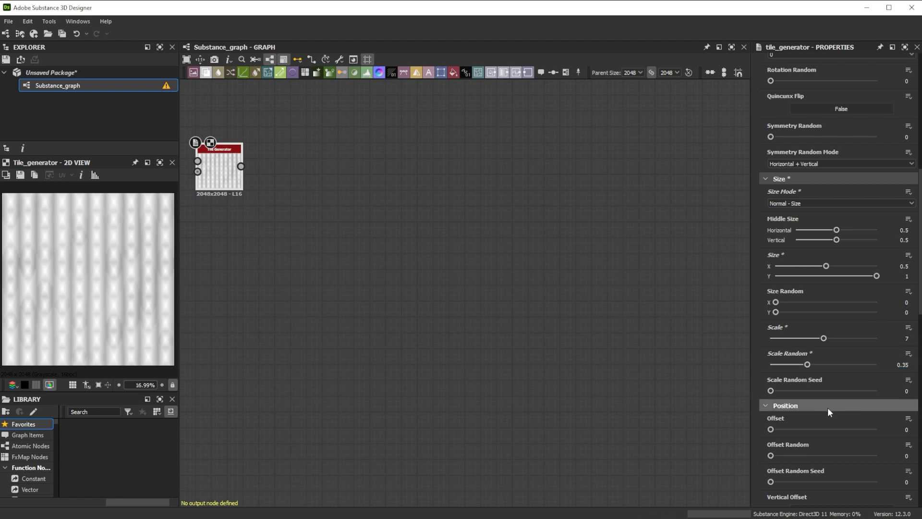
- Set the Tile Generator's Position Random to 1 on both X and Y
{"action": "scroll", "coordinate": [827, 409], "scroll_direction": "down", "scroll_amount": 5}
{"action": "left_click_drag", "start_coordinate": [797, 389], "coordinate": [878, 389]}
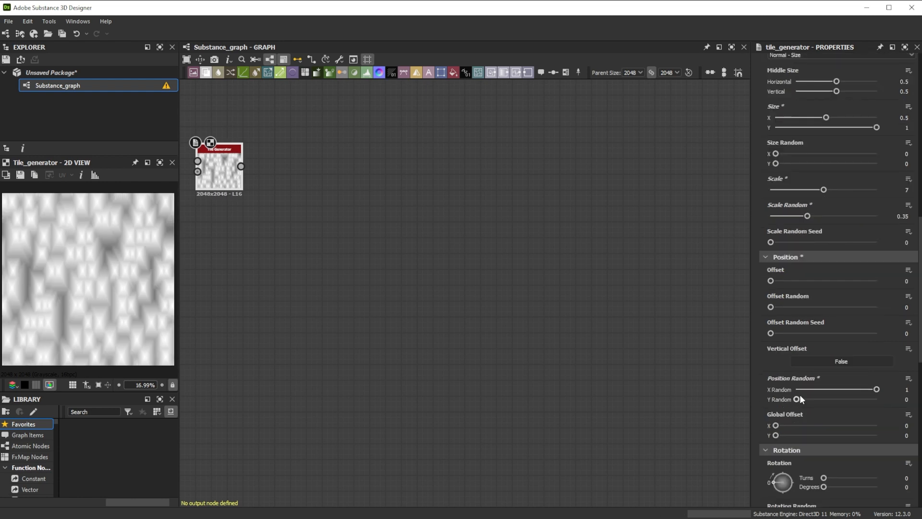
{"action": "left_click_drag", "start_coordinate": [798, 399], "coordinate": [878, 399]}
- Set the Tile Generator's Luminance Random to 0.6 in its Color parameters
{"action": "scroll", "coordinate": [790, 427], "scroll_direction": "down", "scroll_amount": 1}
{"action": "scroll", "coordinate": [787, 427], "scroll_direction": "down", "scroll_amount": 5}
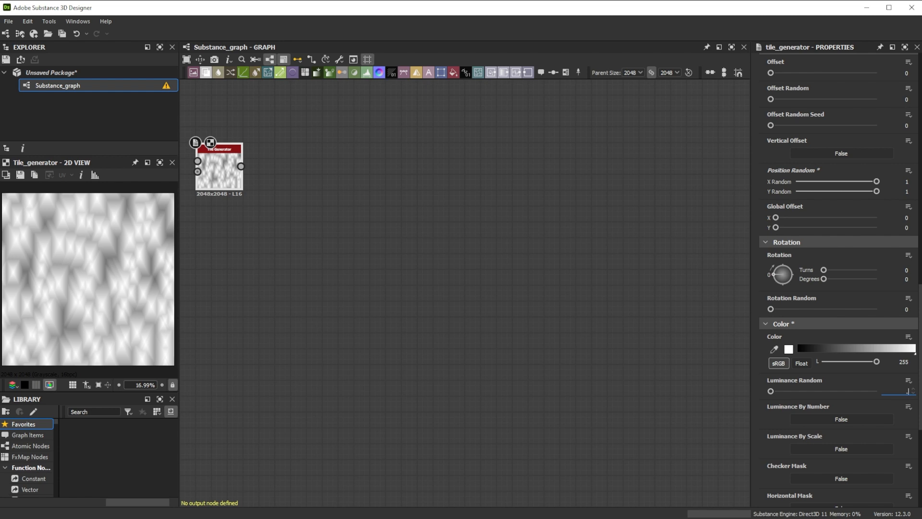
{"action": "left_click", "coordinate": [906, 391]}
{"action": "type", "text": ".6"}
{"action": "key", "text": "Return"}
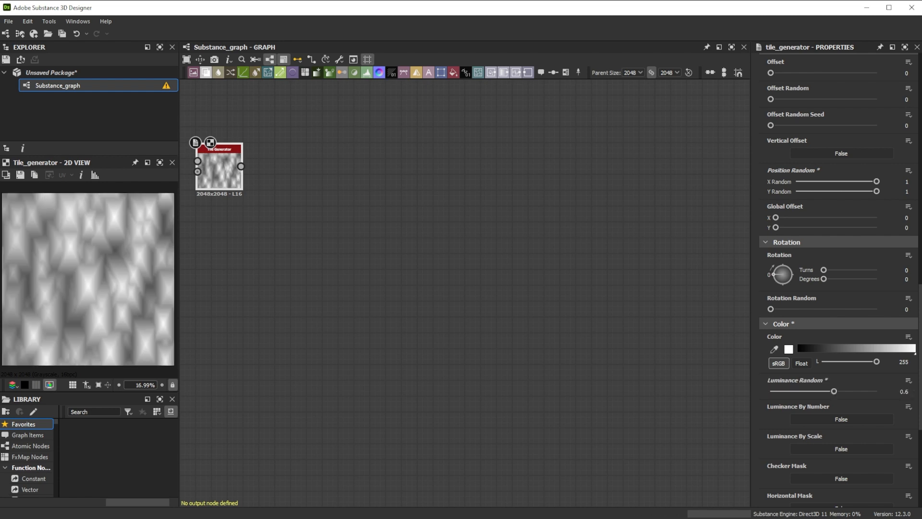
- Add a Fractal Sum Base node and place it directly below the Tile Generator
{"action": "key", "text": "space"}
{"action": "type", "text": "fi"}
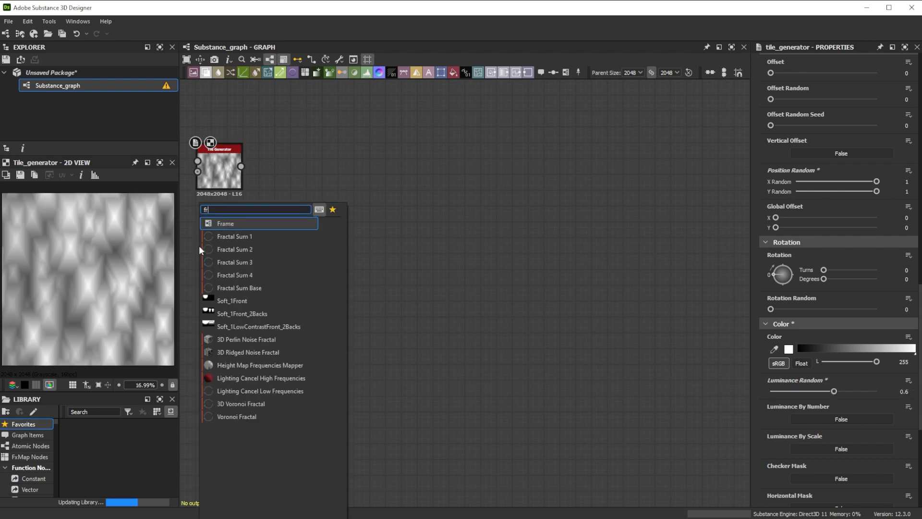
{"action": "left_click", "coordinate": [240, 288]}
{"action": "left_click_drag", "start_coordinate": [207, 241], "coordinate": [222, 240]}
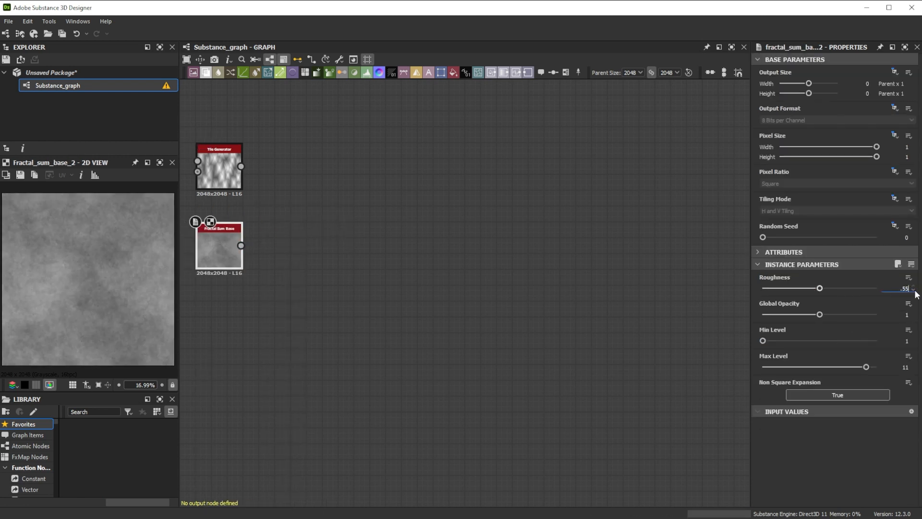
- Set the Fractal Sum Base's Roughness to 0.55, Min Level to 5 and Max Level to 12
{"action": "type", "text": ".55"}
{"action": "key", "text": "Return"}
{"action": "double_click", "coordinate": [905, 340]}
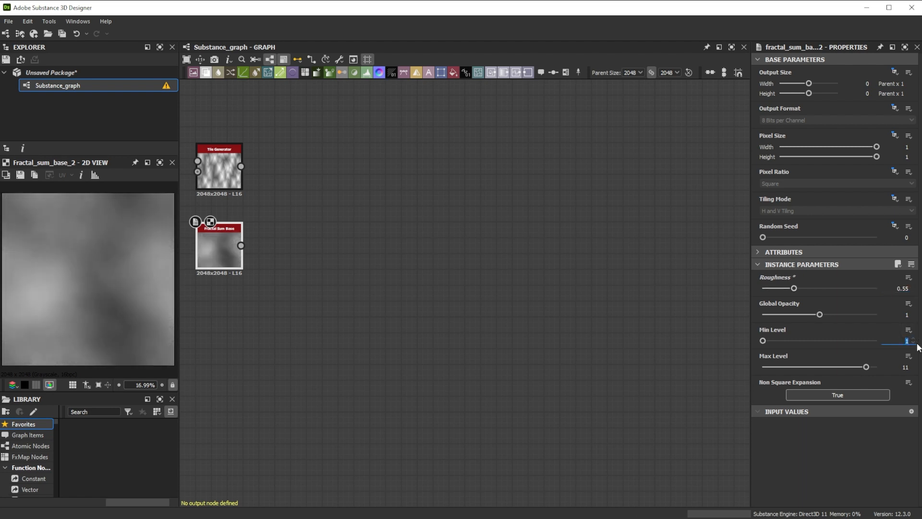
{"action": "type", "text": "5"}
{"action": "key", "text": "Tab"}
{"action": "key", "text": "Return"}
- Add a Multi Dir. Warp Grayscale node after the Tile Generator and connect the Fractal Sum Base to its Intensity Input
{"action": "left_click", "coordinate": [223, 169]}
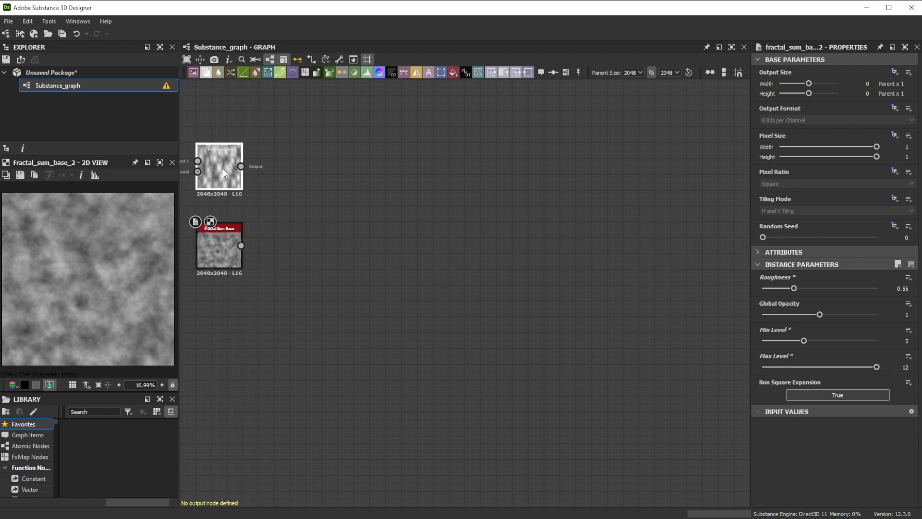
{"action": "key", "text": "space"}
{"action": "type", "text": "mul"}
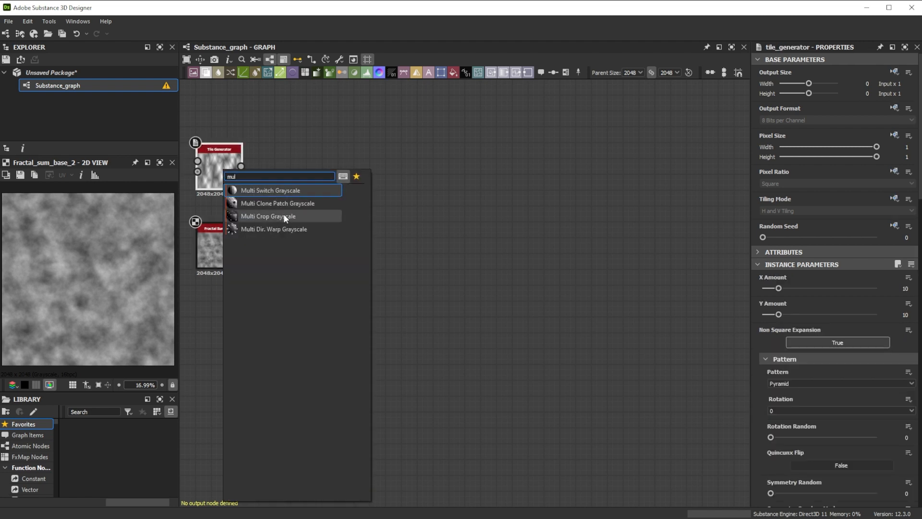
{"action": "left_click", "coordinate": [287, 226]}
{"action": "left_click_drag", "start_coordinate": [241, 246], "coordinate": [284, 174]}
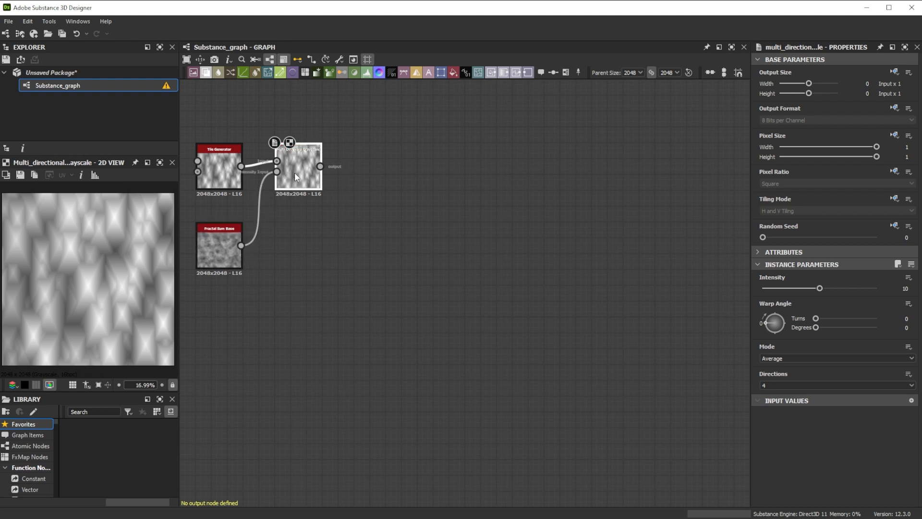
- Set the Multi Dir. Warp's Intensity to 30 and its Warp Angle to about 113 degrees
{"action": "left_click", "coordinate": [905, 288]}
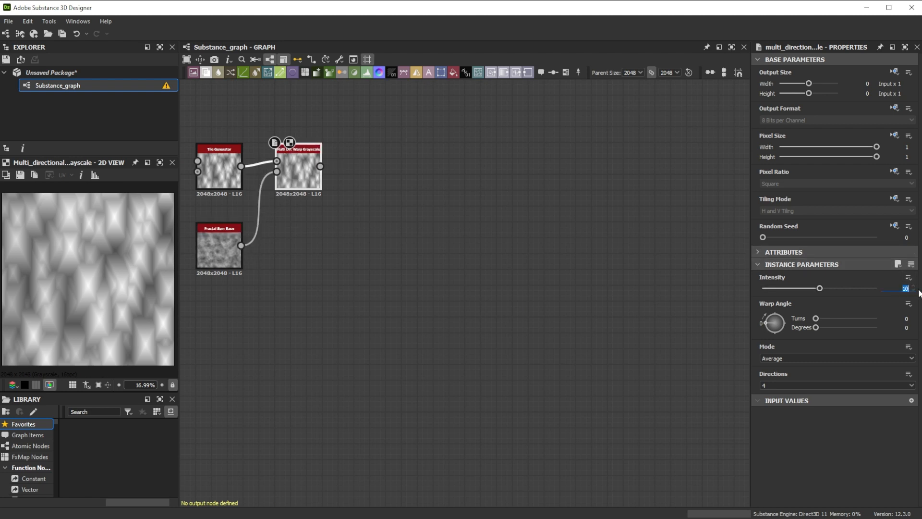
{"action": "type", "text": "30"}
{"action": "key", "text": "Return"}
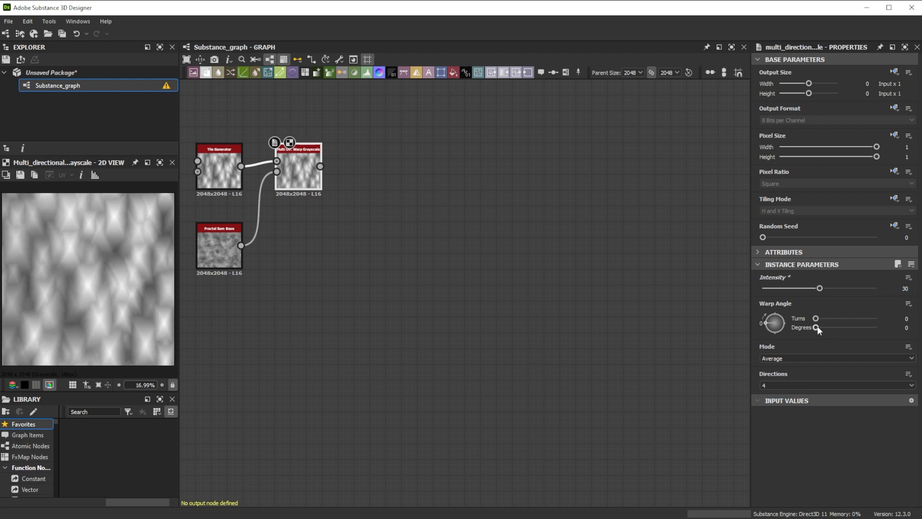
{"action": "left_click_drag", "start_coordinate": [816, 328], "coordinate": [835, 329]}
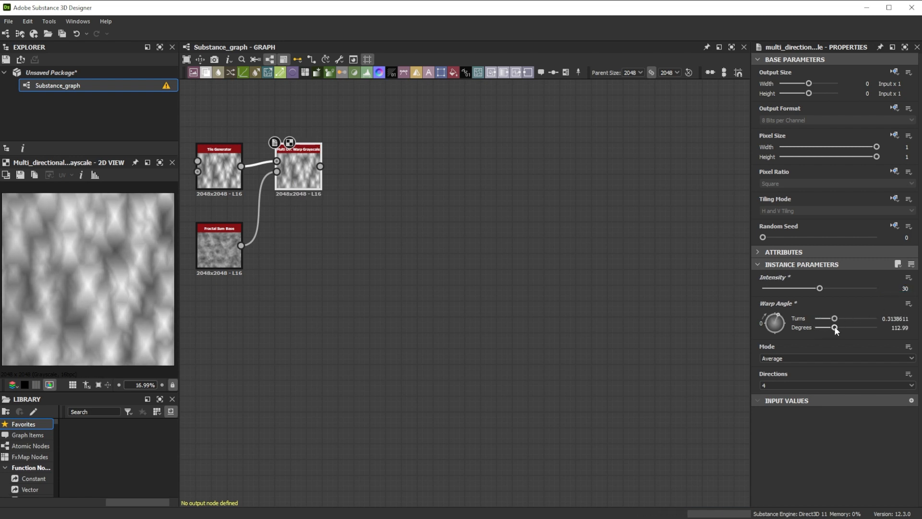
- Switch the Multi Dir. Warp's Mode to Chain and its Directions to 2
{"action": "left_click", "coordinate": [911, 359]}
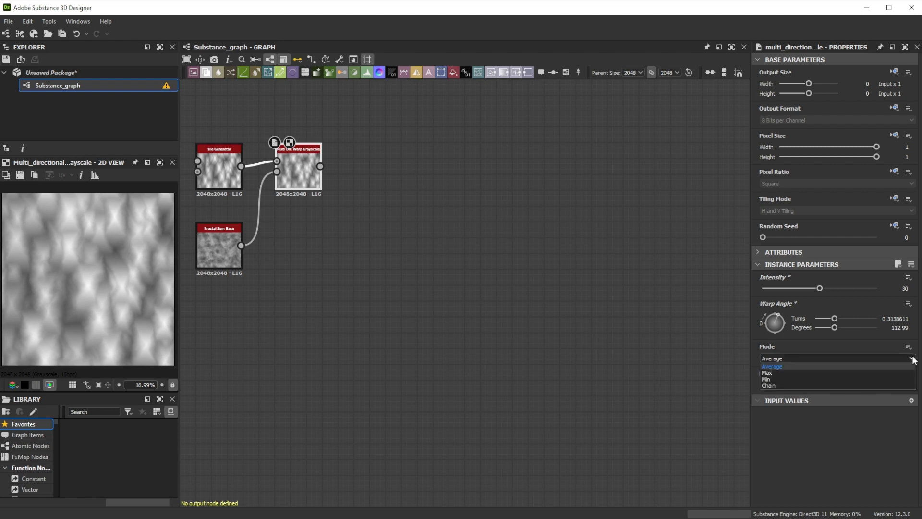
{"action": "left_click", "coordinate": [890, 385]}
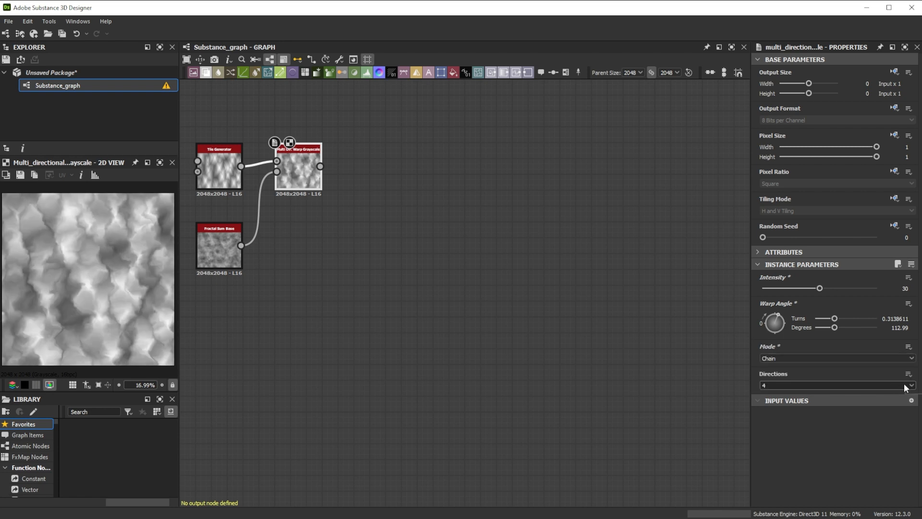
{"action": "left_click", "coordinate": [905, 386]}
{"action": "left_click", "coordinate": [851, 400]}
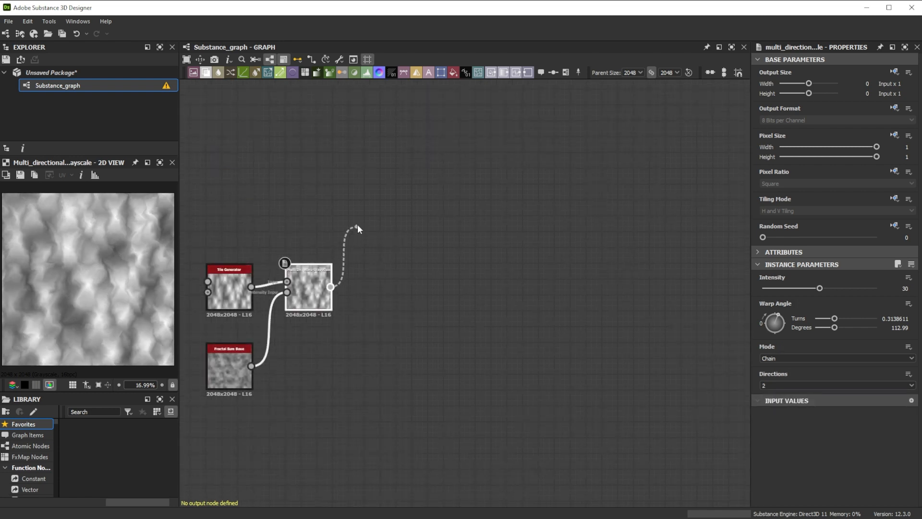
- Branch the Multi Dir. Warp output into a new Histogram Select node above and to its right
{"action": "left_click_drag", "start_coordinate": [357, 229], "coordinate": [363, 209]}
{"action": "type", "text": "hi"}
{"action": "left_click", "coordinate": [397, 275]}
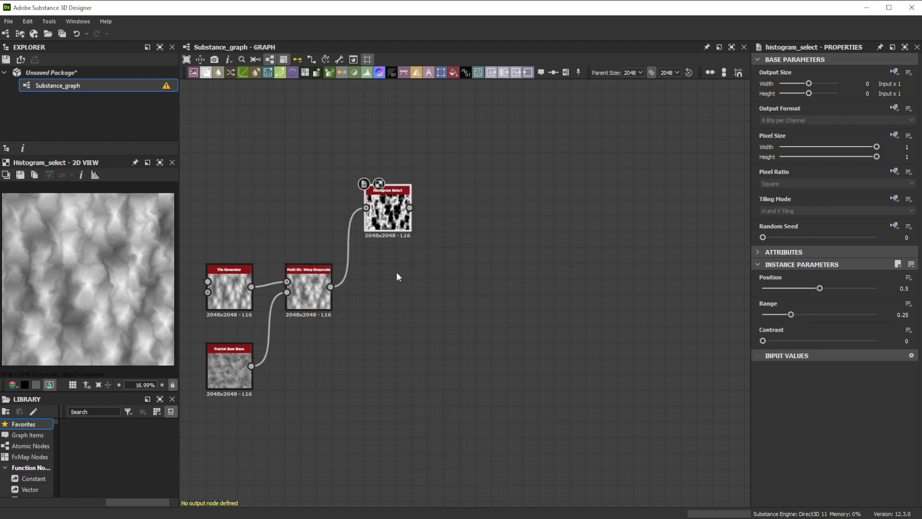
- Set the Histogram Select's Position to 0.4, Range to 0.2 and Contrast to 0.8
{"action": "left_click", "coordinate": [898, 287]}
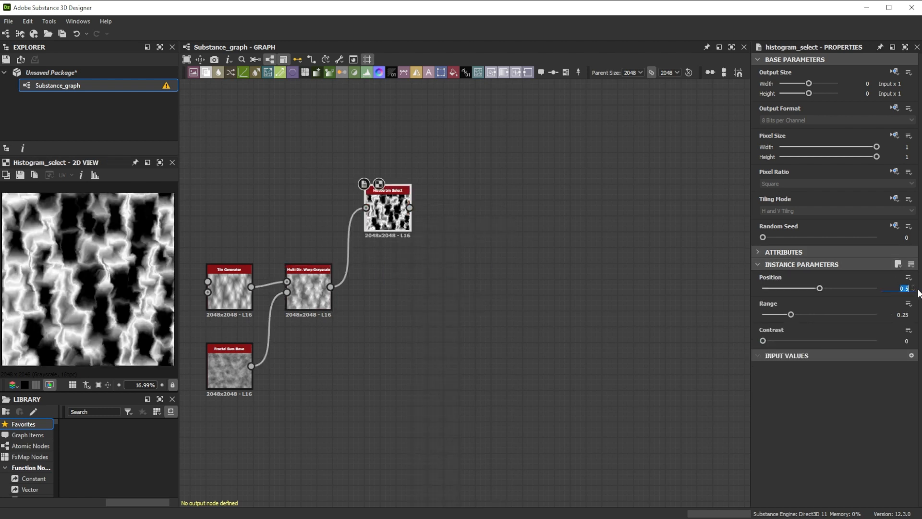
{"action": "type", "text": "0.4"}
{"action": "key", "text": "Tab"}
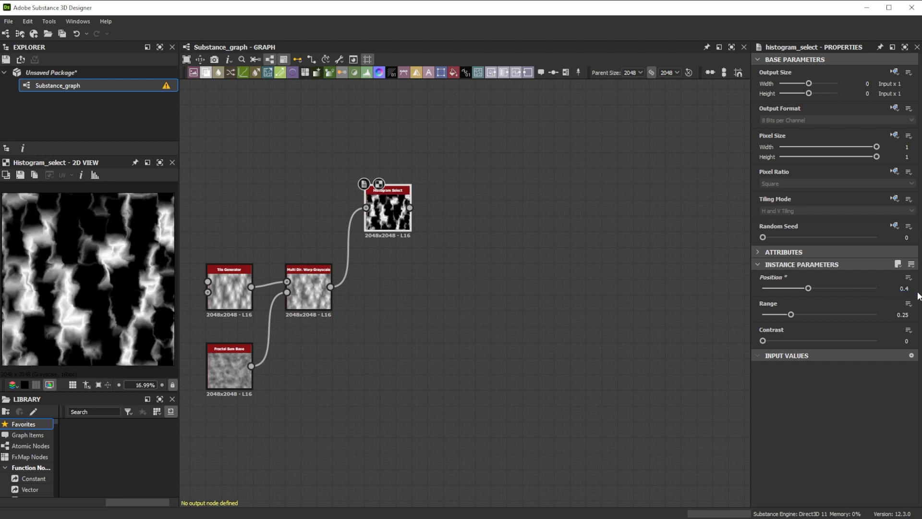
{"action": "type", "text": ".2"}
{"action": "key", "text": "Tab"}
{"action": "double_click", "coordinate": [904, 341]}
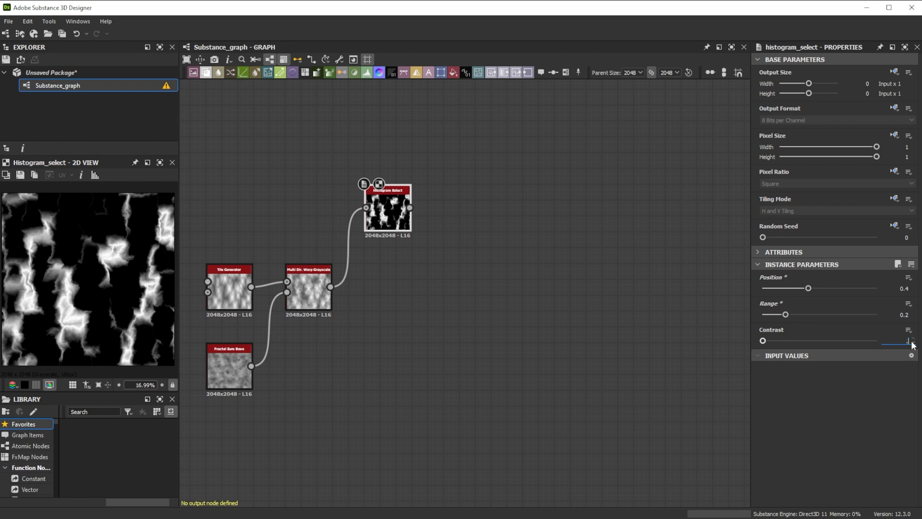
{"action": "type", "text": ".8"}
{"action": "key", "text": "Return"}
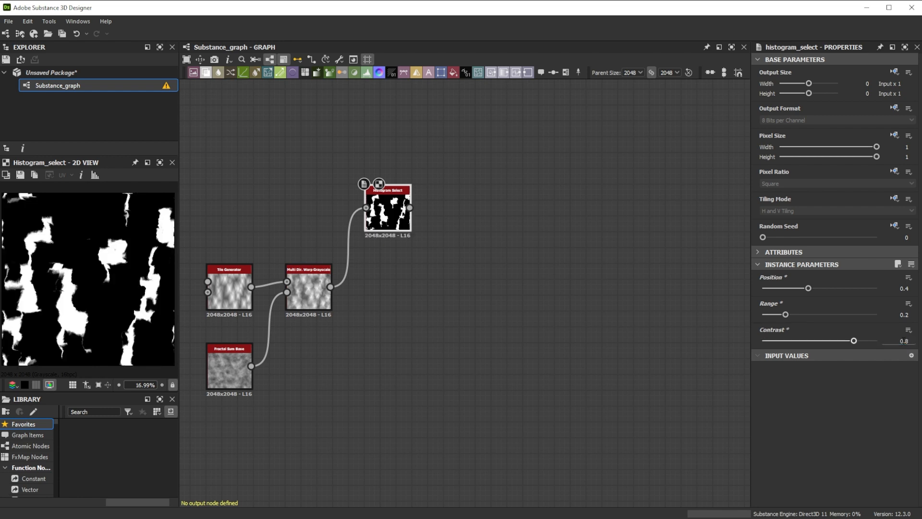
- Add an Edge Detect node after the Histogram Select, with Edge Width 1.8 and Edge Roundness 0
{"action": "key", "text": "space"}
{"action": "type", "text": "edge"}
{"action": "left_click", "coordinate": [428, 233]}
{"action": "double_click", "coordinate": [905, 288]}
{"action": "type", "text": "1.8"}
{"action": "key", "text": "Tab"}
{"action": "left_click_drag", "start_coordinate": [905, 315], "coordinate": [916, 315]}
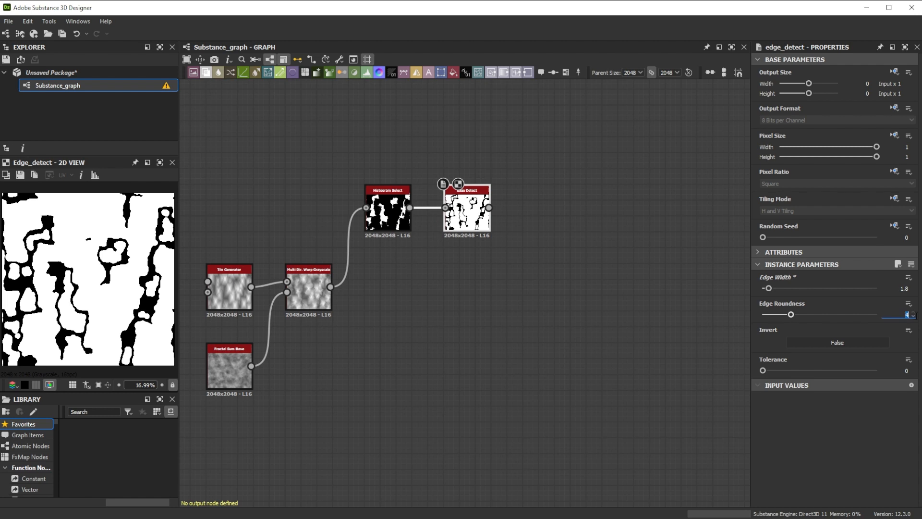
{"action": "type", "text": "0"}
{"action": "key", "text": "Return"}
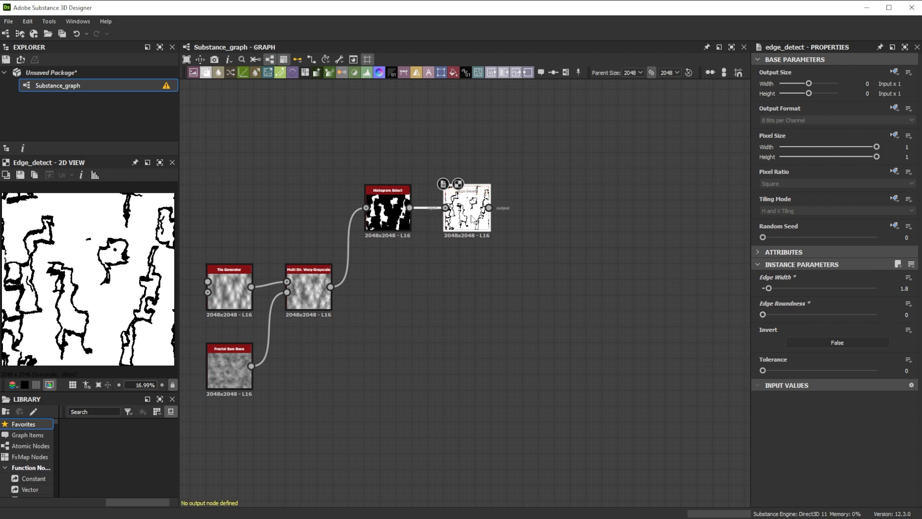
- Add a Slope Blur Grayscale node after the Edge Detect and connect the Fractal Sum Base to its second input
{"action": "key", "text": "space"}
{"action": "type", "text": "slope"}
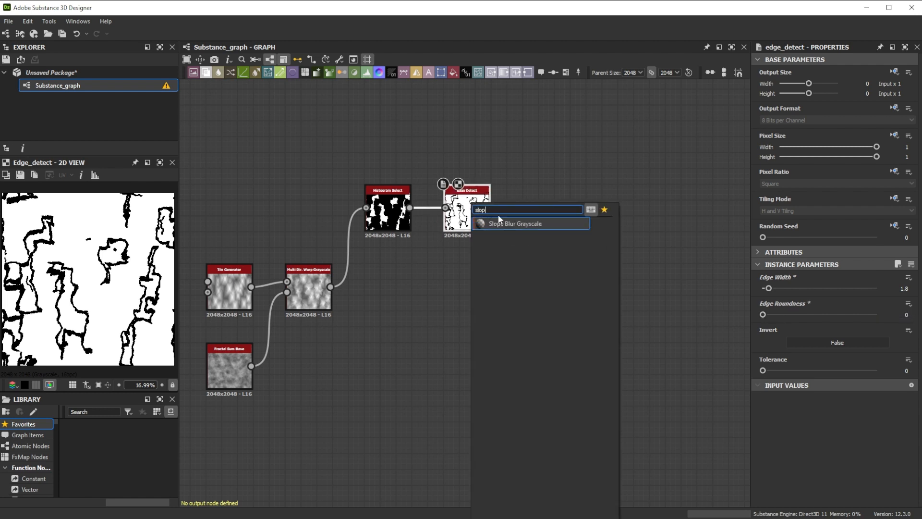
{"action": "left_click", "coordinate": [507, 223]}
{"action": "left_click_drag", "start_coordinate": [251, 366], "coordinate": [541, 212]}
- Set the Slope Blur Grayscale's Samples to 32 and its Intensity to 0.9
{"action": "left_click_drag", "start_coordinate": [791, 288], "coordinate": [876, 288]}
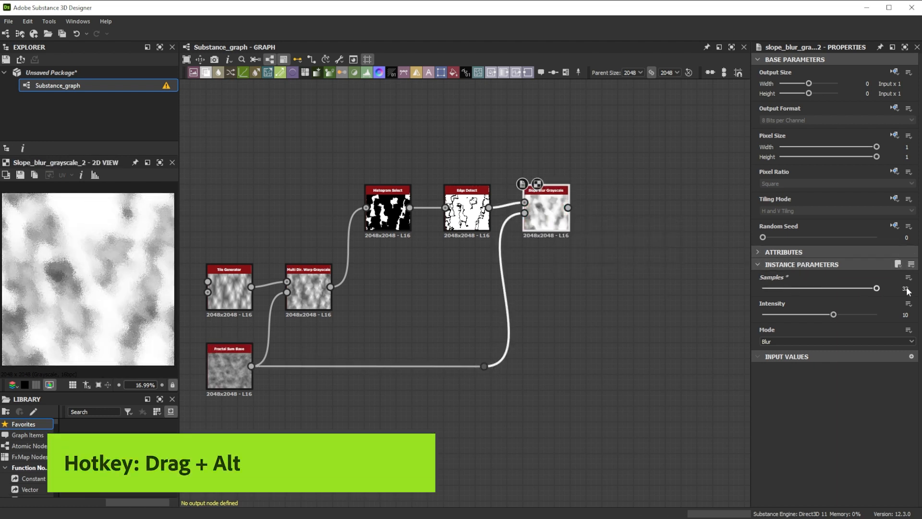
{"action": "double_click", "coordinate": [905, 314]}
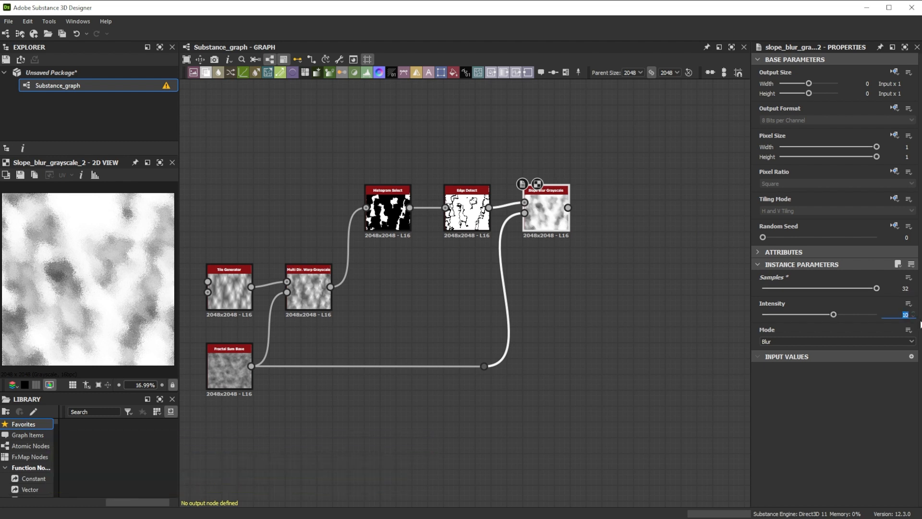
{"action": "type", "text": ".9"}
{"action": "key", "text": "Return"}
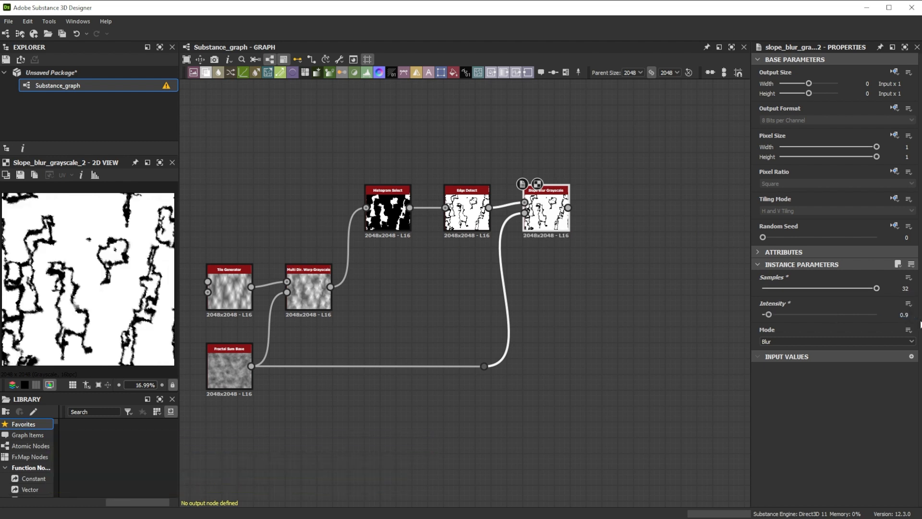
- Add a Blend node fed by the Multi Dir. Warp as background and the Slope Blur Grayscale as foreground
{"action": "left_click_drag", "start_coordinate": [330, 287], "coordinate": [602, 287]}
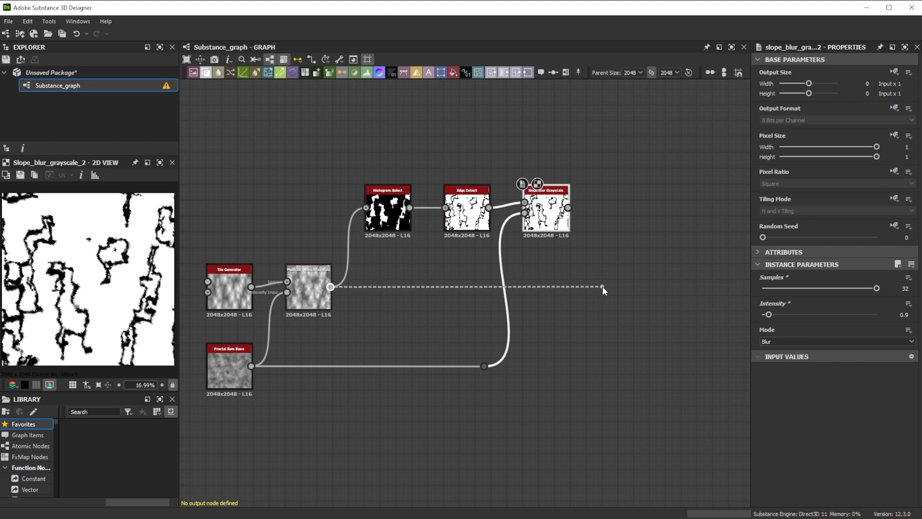
{"action": "left_click", "coordinate": [641, 223]}
{"action": "left_click_drag", "start_coordinate": [569, 207], "coordinate": [604, 276]}
- Set the Blend node's Blending Mode to Multiply and its Opacity to 0.05
{"action": "left_click", "coordinate": [777, 304]}
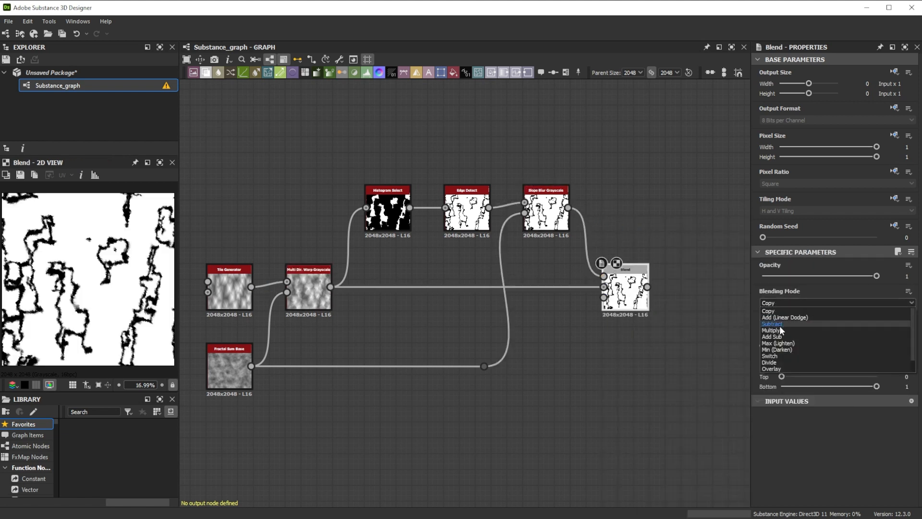
{"action": "left_click", "coordinate": [778, 330]}
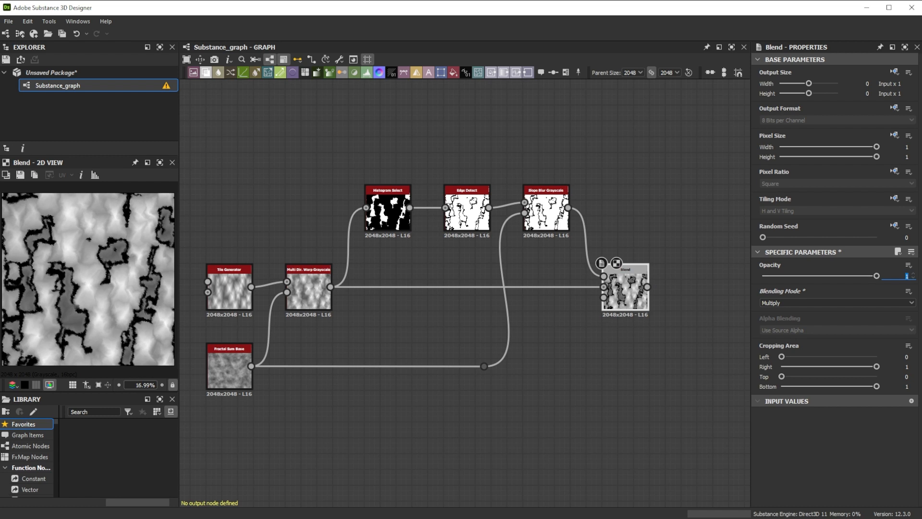
{"action": "type", "text": ".05"}
{"action": "key", "text": "Return"}
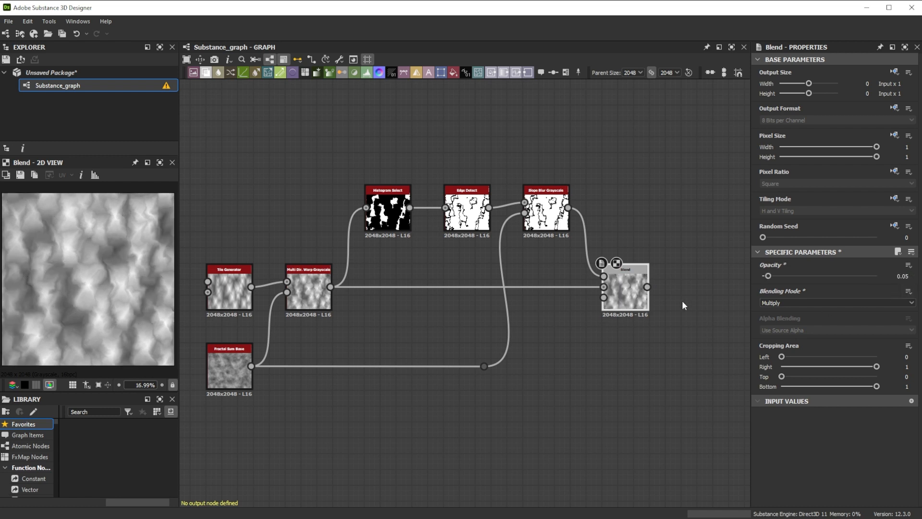
- Add an Auto Levels node after the Blend node
{"action": "key", "text": "space"}
{"action": "type", "text": "auto"}
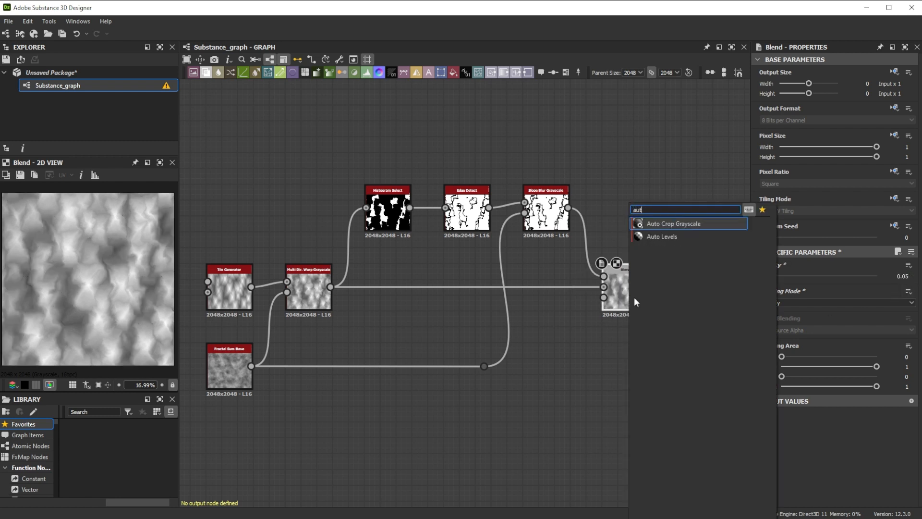
{"action": "left_click", "coordinate": [661, 236]}
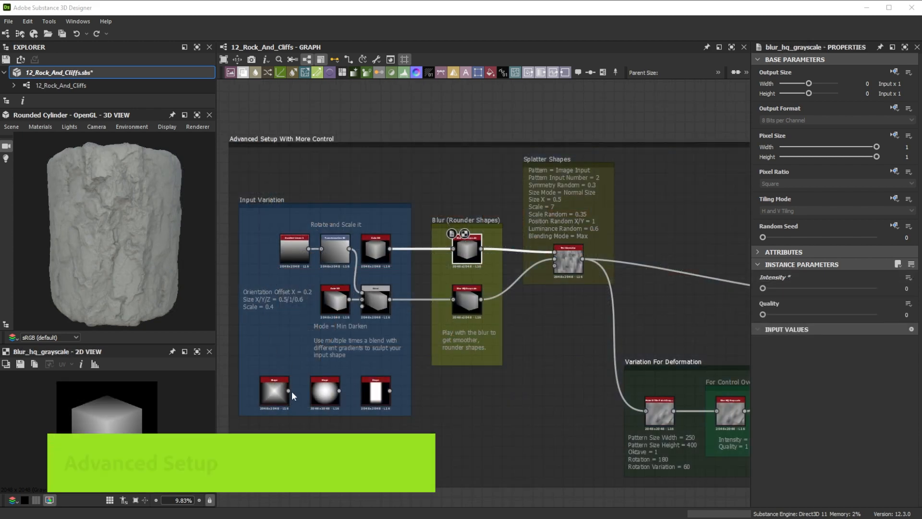
- Try the pyramid and round Shape nodes as input to the upper Blur HQ Grayscale and reconnect the upper Cube 3D
{"action": "left_click_drag", "start_coordinate": [289, 390], "coordinate": [453, 249]}
{"action": "left_click_drag", "start_coordinate": [339, 390], "coordinate": [454, 250]}
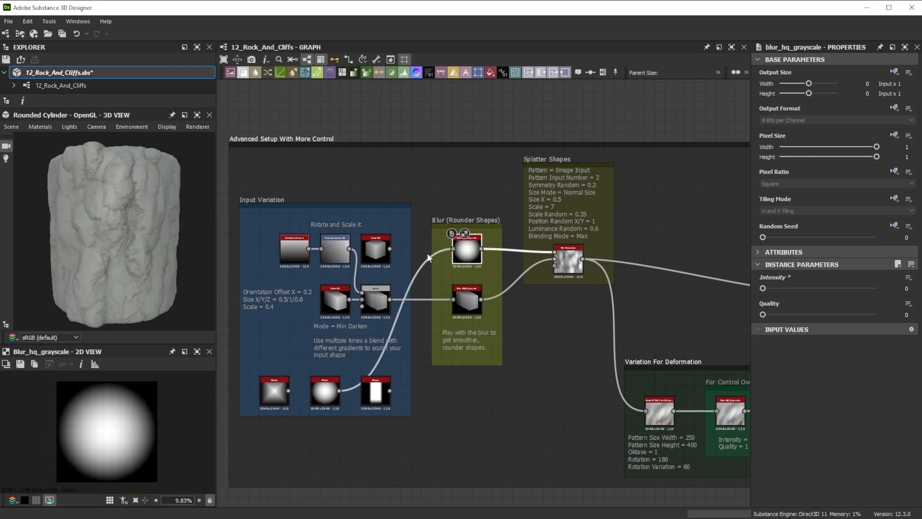
{"action": "left_click_drag", "start_coordinate": [391, 249], "coordinate": [454, 248]}
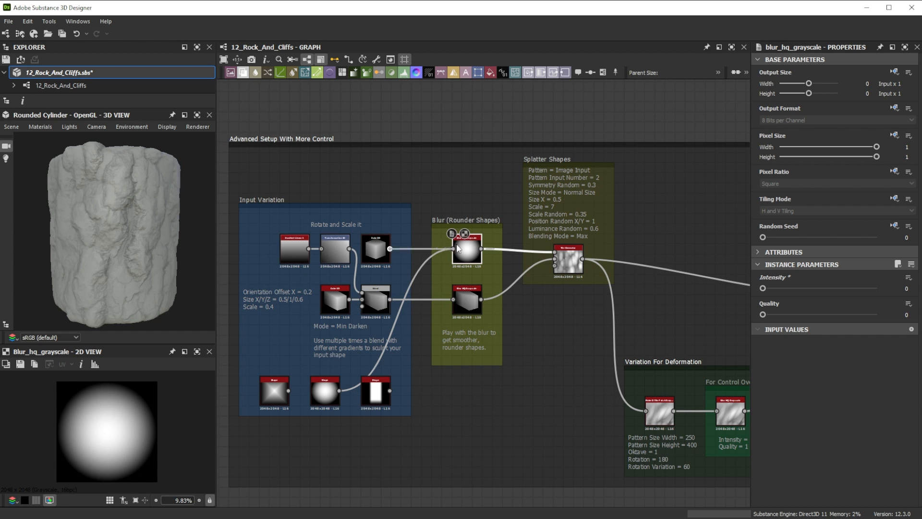
- Inspect the lower Cube 3D and its Blend, try an Intensity of 16 on the upper Blur HQ Grayscale, and undo it
{"action": "left_click", "coordinate": [336, 300]}
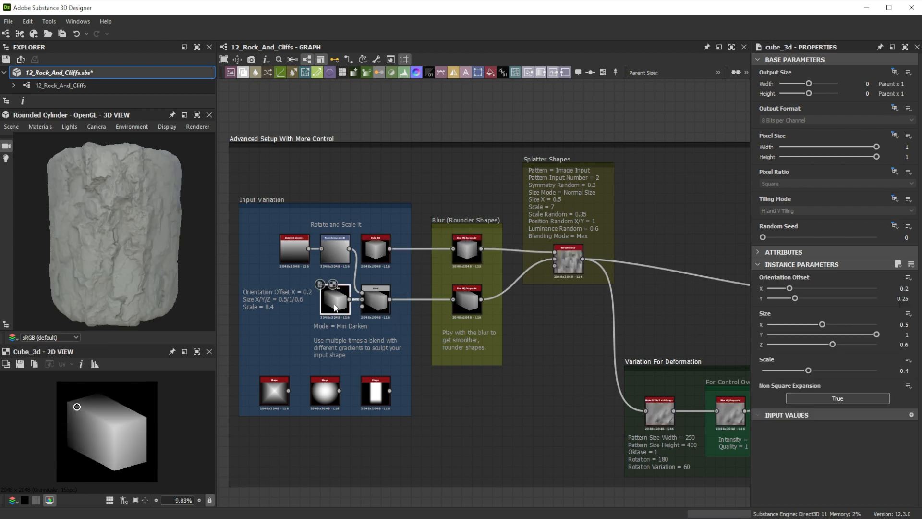
{"action": "left_click", "coordinate": [376, 300]}
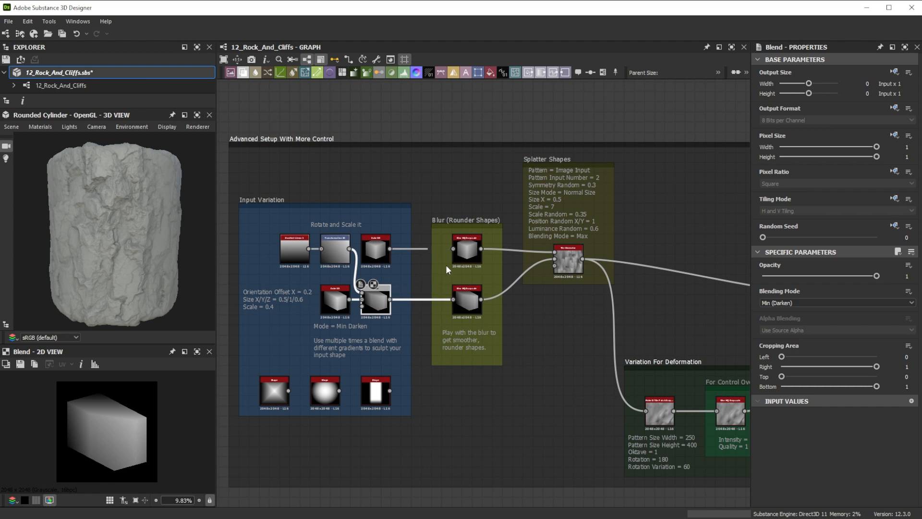
{"action": "left_click", "coordinate": [464, 260]}
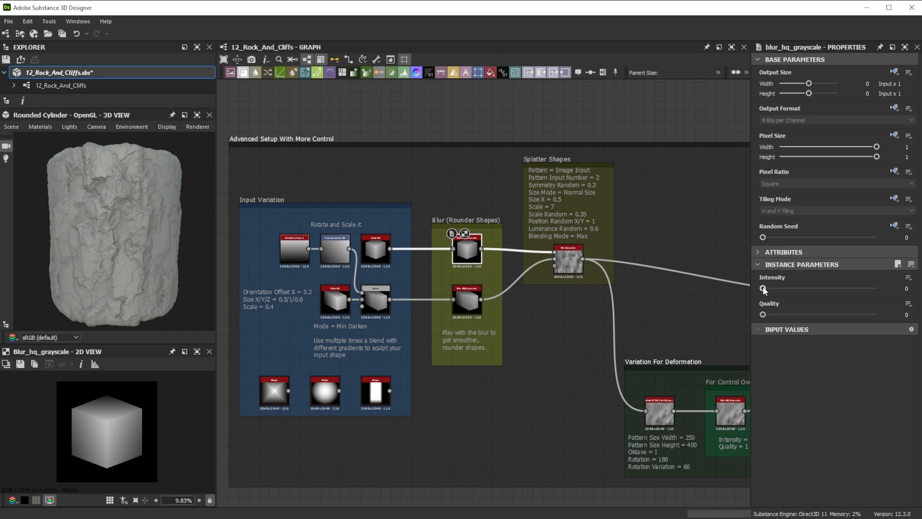
{"action": "left_click_drag", "start_coordinate": [763, 289], "coordinate": [912, 284]}
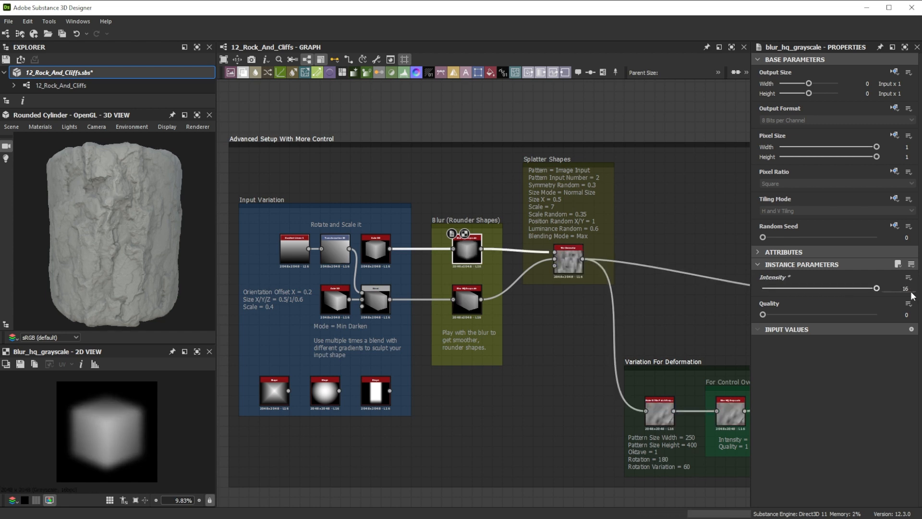
{"action": "key", "text": "ctrl+z"}
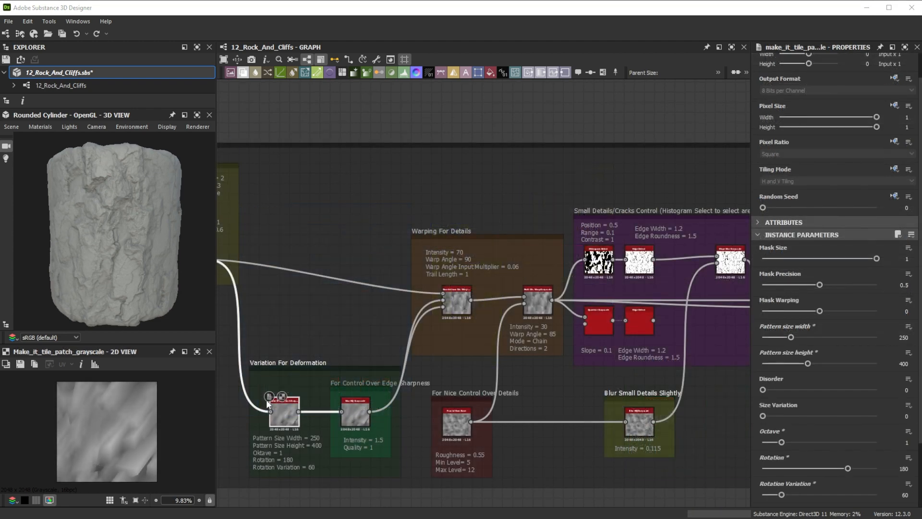
- Try other pattern size and Rotation values on the Make It Tile Patch Grayscale node and undo the changes
{"action": "left_click_drag", "start_coordinate": [790, 336], "coordinate": [834, 364]}
{"action": "key", "text": "ctrl+z"}
{"action": "key", "text": "ctrl+z"}
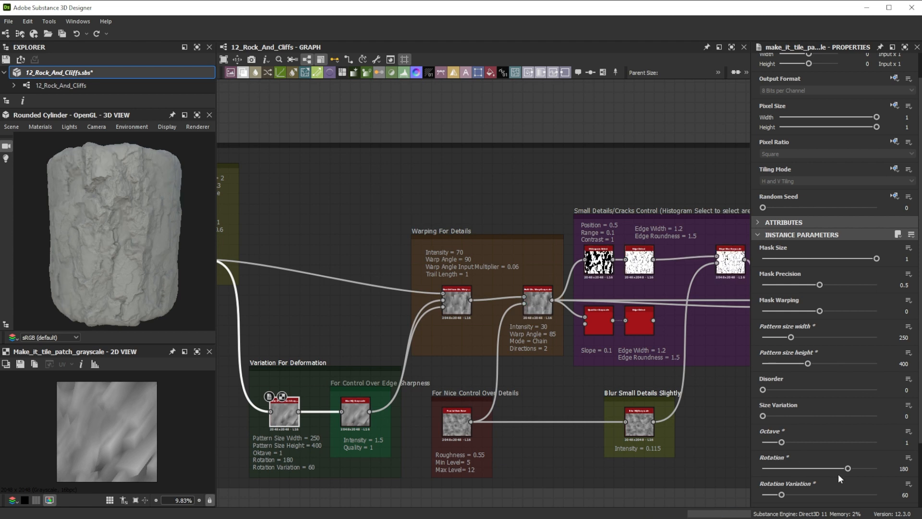
{"action": "left_click_drag", "start_coordinate": [847, 468], "coordinate": [815, 473]}
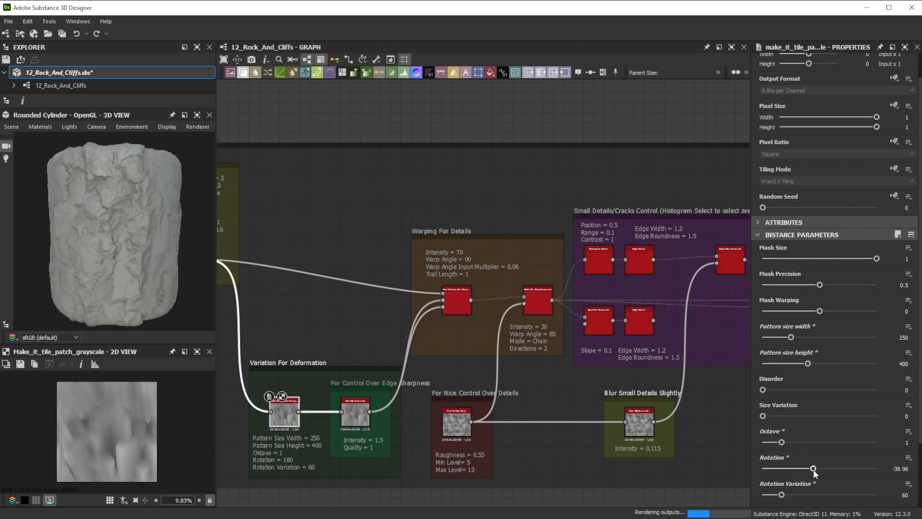
{"action": "key", "text": "ctrl+z"}
- Inspect the deformation blur node, try an Intensity of about 100 on the Non Uniform Directional Warp, and undo it
{"action": "left_click", "coordinate": [361, 418]}
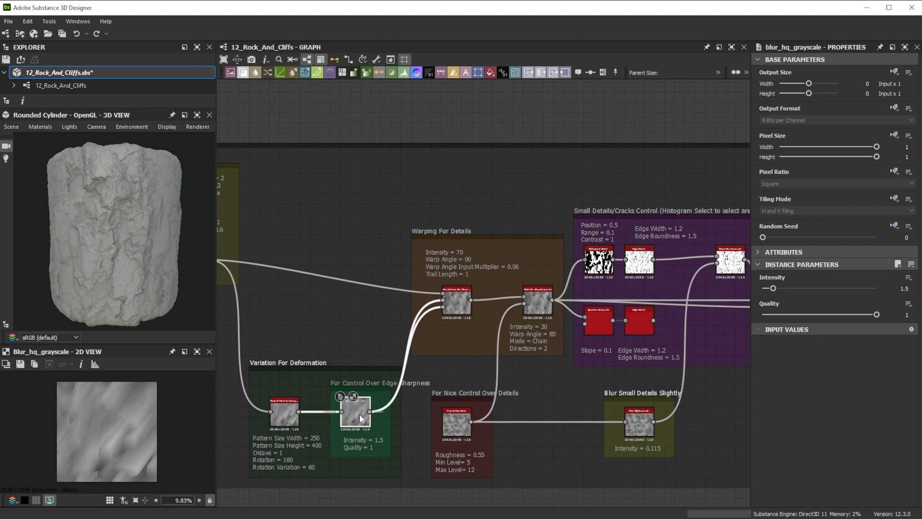
{"action": "left_click", "coordinate": [461, 305]}
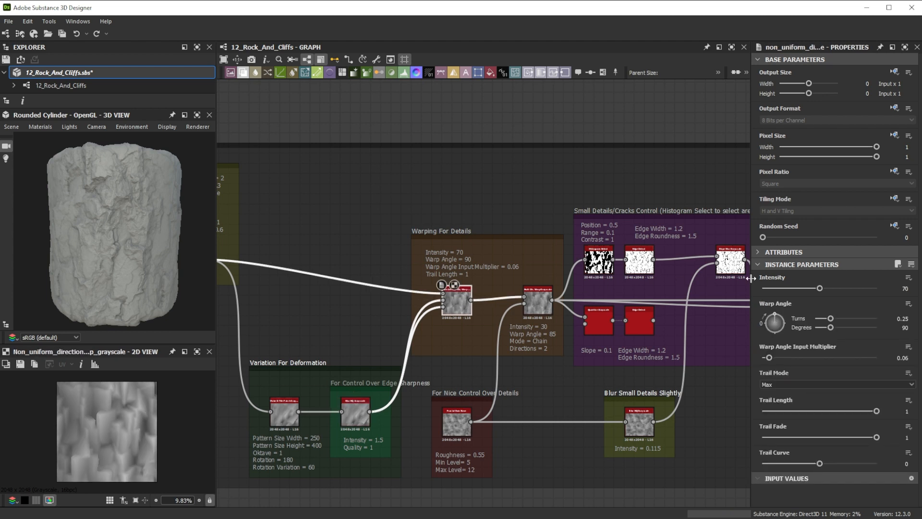
{"action": "left_click_drag", "start_coordinate": [819, 288], "coordinate": [844, 284]}
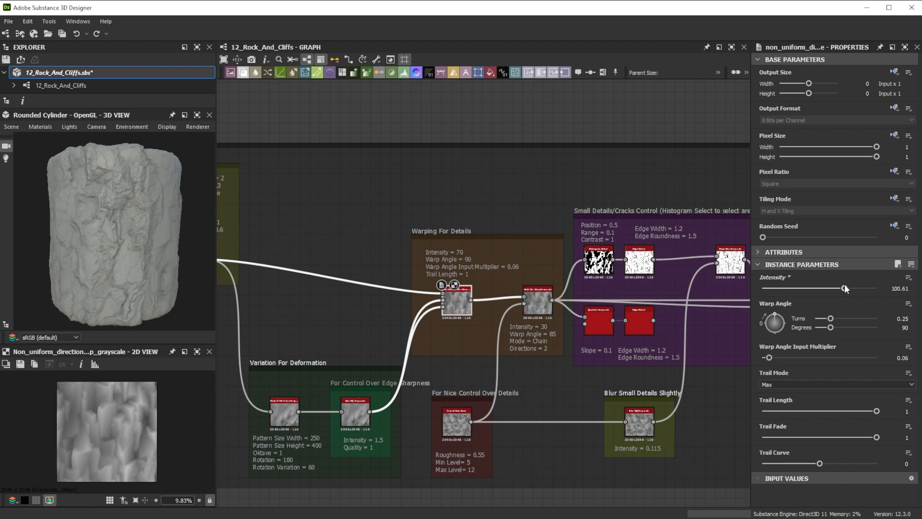
{"action": "key", "text": "ctrl+z"}
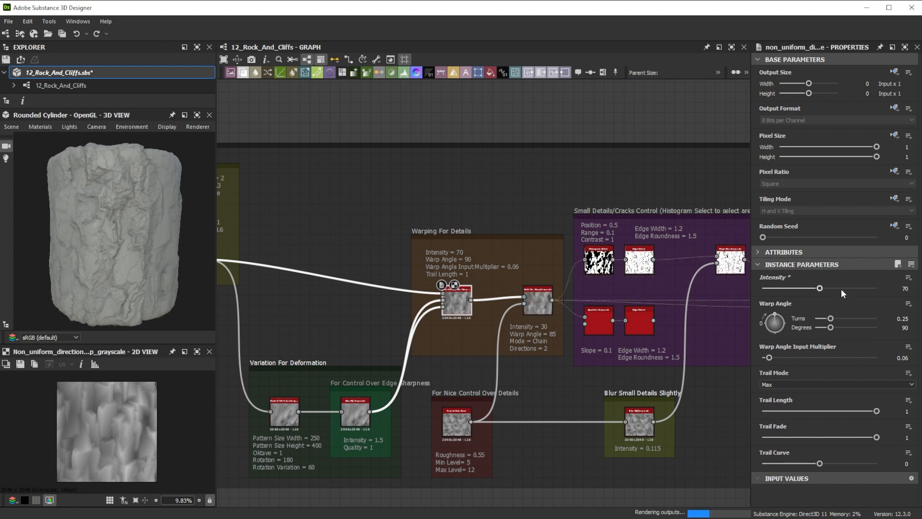
- Try an Intensity of 35.58 on the Multi Dir. Warp Grayscale node and undo the change
{"action": "left_click", "coordinate": [539, 307]}
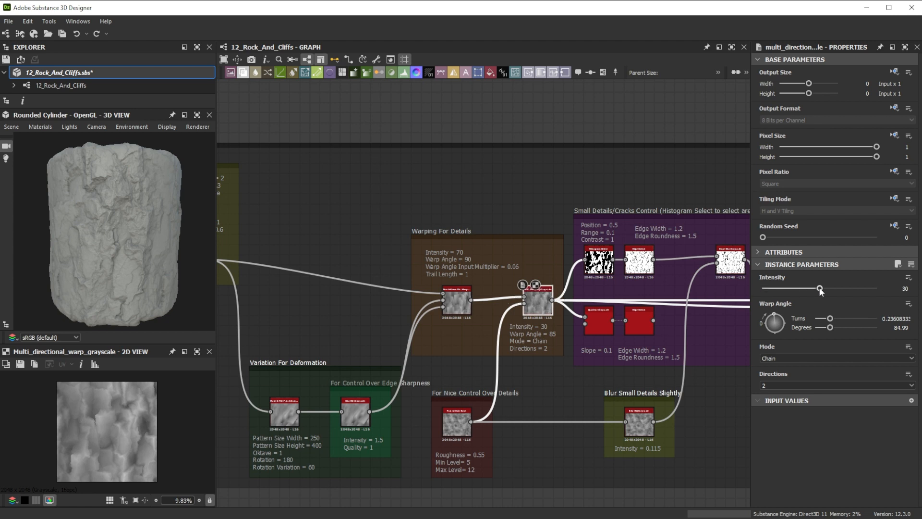
{"action": "mouse_move", "coordinate": [820, 289]}
{"action": "left_mouse_down"}
{"action": "mouse_move", "coordinate": [754, 288]}
{"action": "mouse_move", "coordinate": [829, 276]}
{"action": "left_mouse_up"}
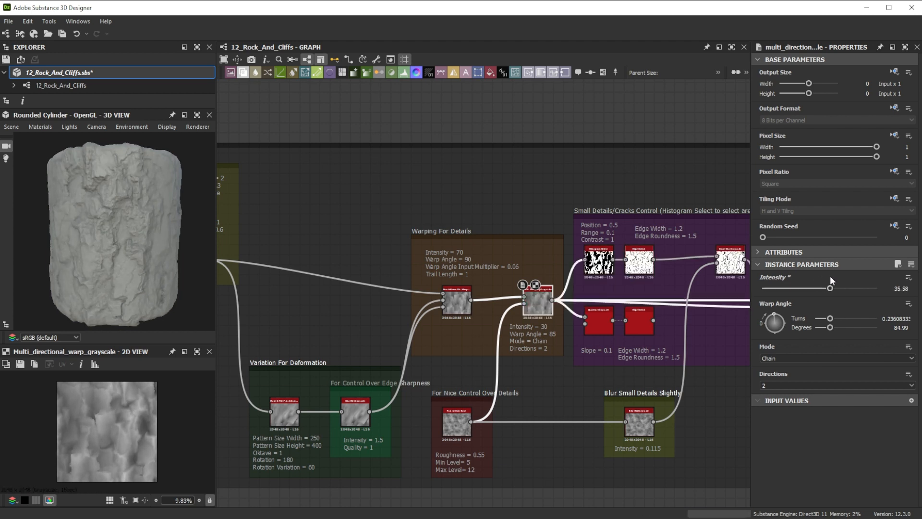
{"action": "key", "text": "ctrl+z"}
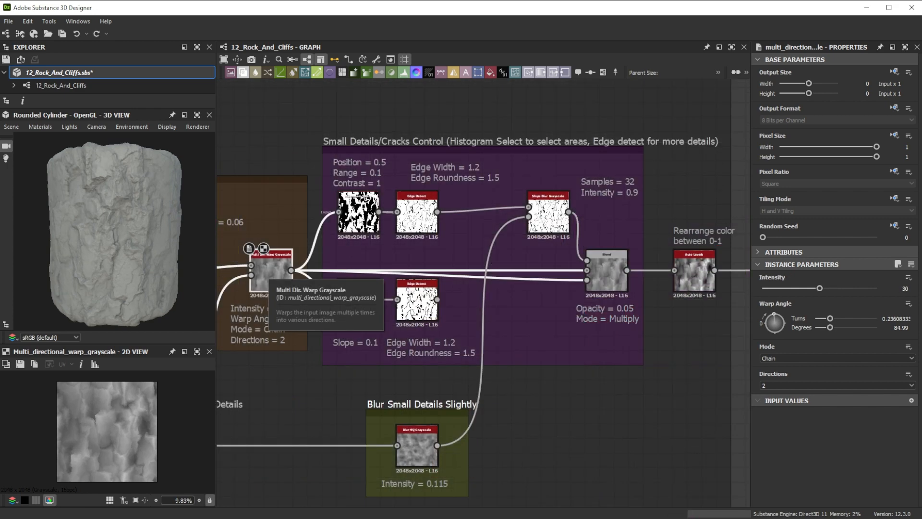
- Preview the Histogram Select node, try a higher Position value on it, and undo the change
{"action": "left_click", "coordinate": [361, 209]}
{"action": "double_click", "coordinate": [361, 210]}
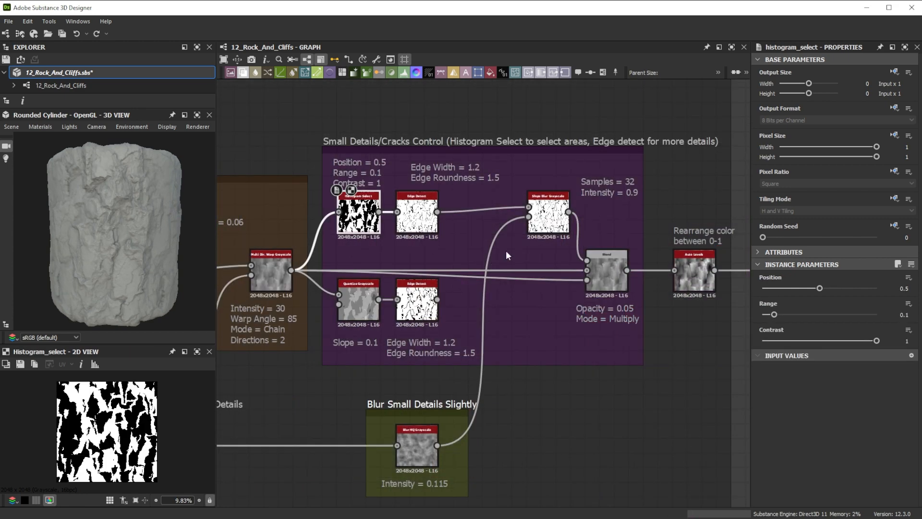
{"action": "left_click_drag", "start_coordinate": [820, 288], "coordinate": [843, 288]}
{"action": "key", "text": "ctrl+z"}
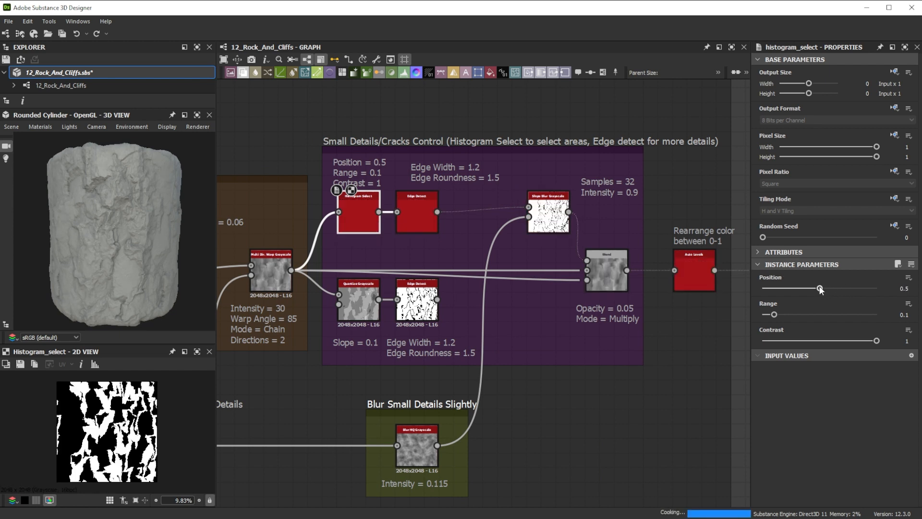
- Connect the lower Edge Detect to the Slope Blur Grayscale's first input and try a higher Slope on the Quantize Grayscale
{"action": "double_click", "coordinate": [413, 212]}
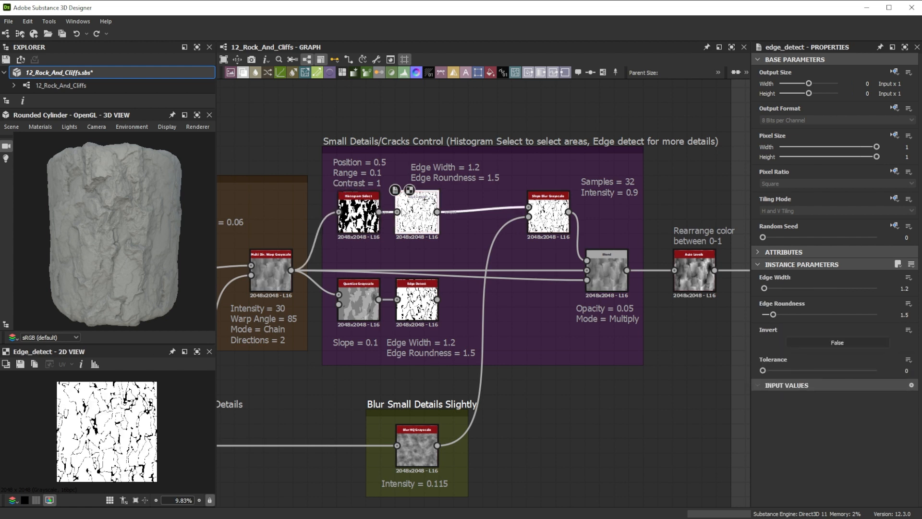
{"action": "left_click_drag", "start_coordinate": [437, 299], "coordinate": [529, 207]}
{"action": "double_click", "coordinate": [358, 302]}
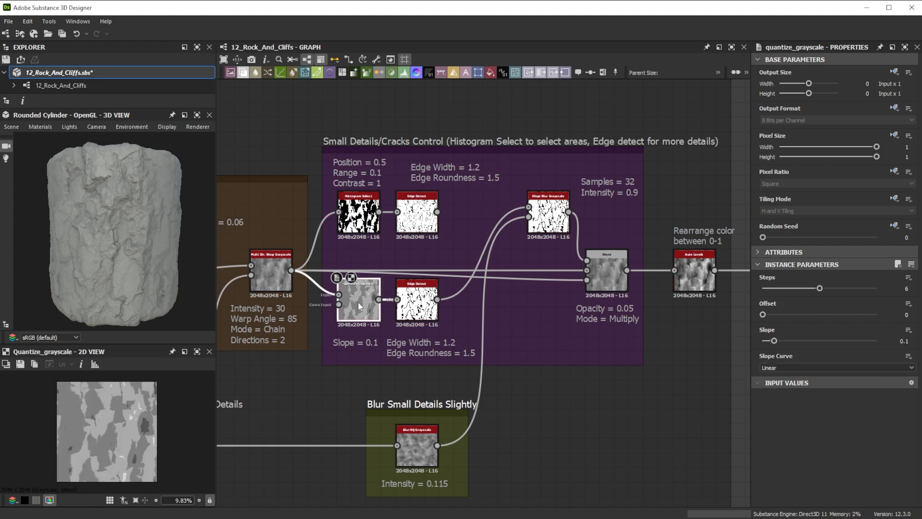
{"action": "left_click_drag", "start_coordinate": [775, 341], "coordinate": [826, 338]}
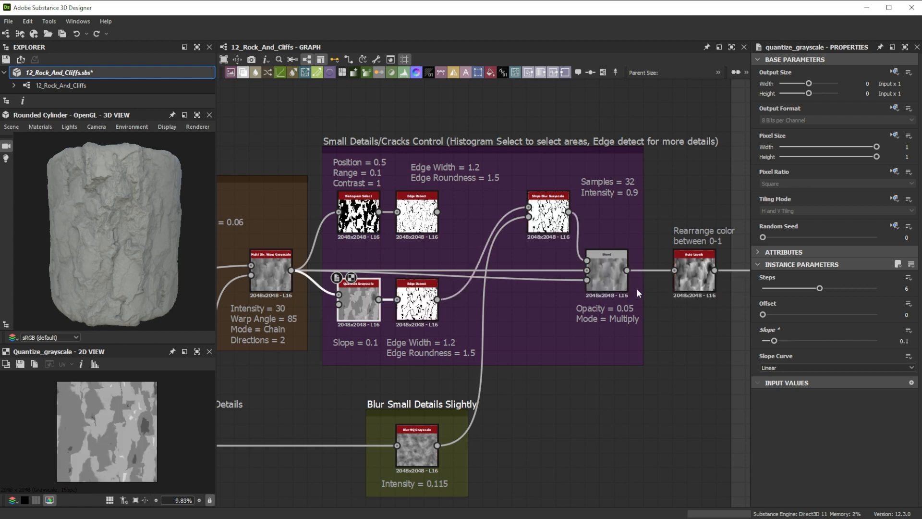
- Try an Opacity of 0.26 on the Multiply Blend node and undo the change
{"action": "left_click", "coordinate": [600, 273]}
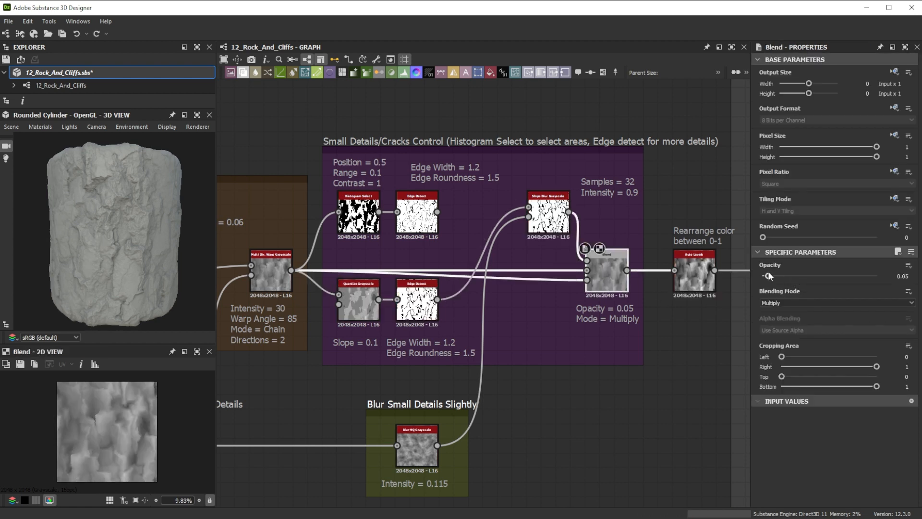
{"action": "left_click_drag", "start_coordinate": [767, 274], "coordinate": [792, 275]}
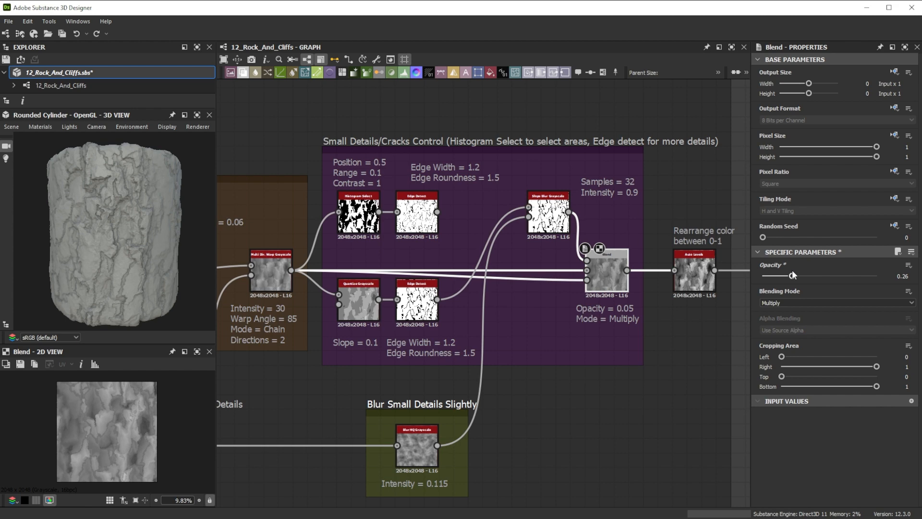
{"action": "key", "text": "ctrl+z"}
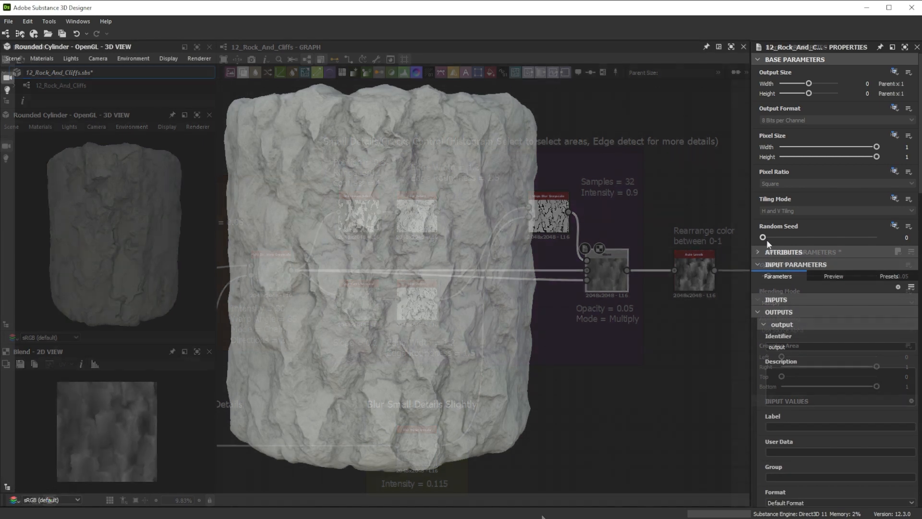
- Vary the graph's Random Seed and increase the Multi Dir. Warp Grayscale's Warp Angle to test the rock's shape
{"action": "left_click_drag", "start_coordinate": [766, 240], "coordinate": [785, 240]}
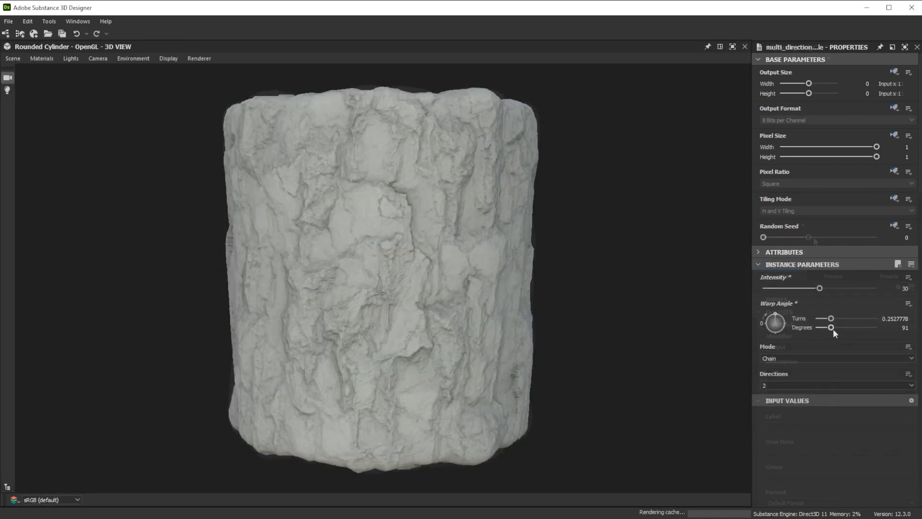
{"action": "left_click_drag", "start_coordinate": [840, 328], "coordinate": [850, 325]}
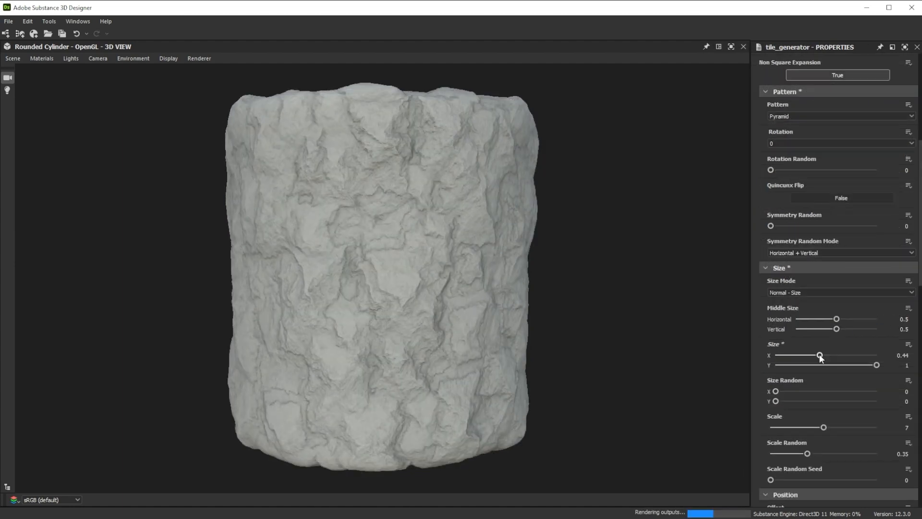
- Increase the Tile Generator's Size X to 0.8 to widen the rock shapes
{"action": "left_click_drag", "start_coordinate": [820, 356], "coordinate": [858, 356]}
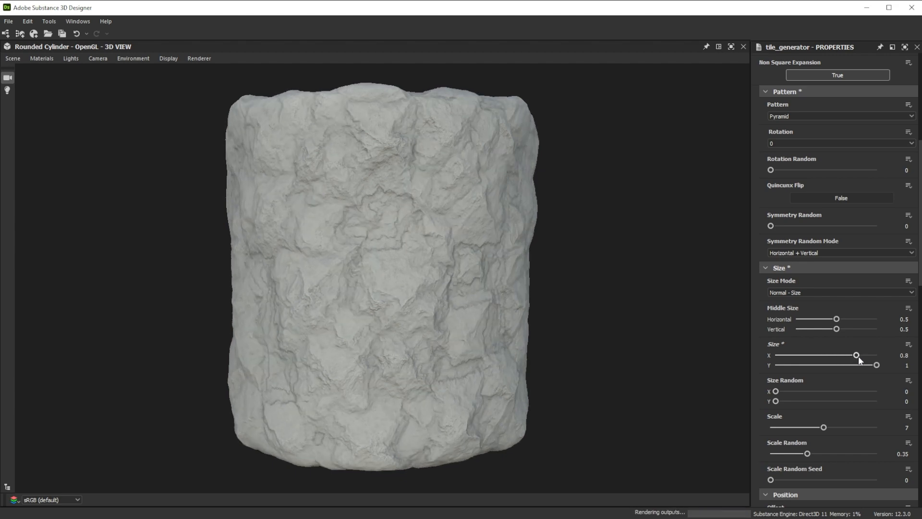